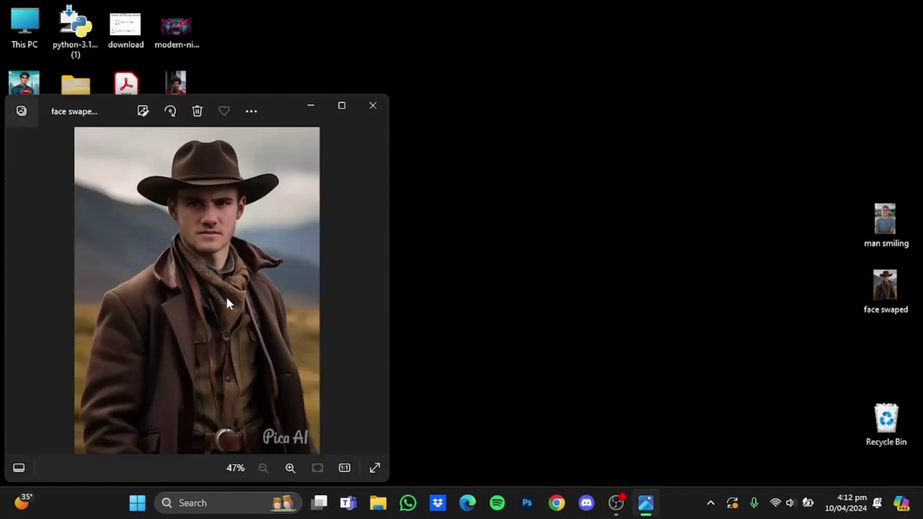
Step: Open the man smiling photo beside the face-swapped cowboy image to compare them, then close both viewers
double_click(884, 226)
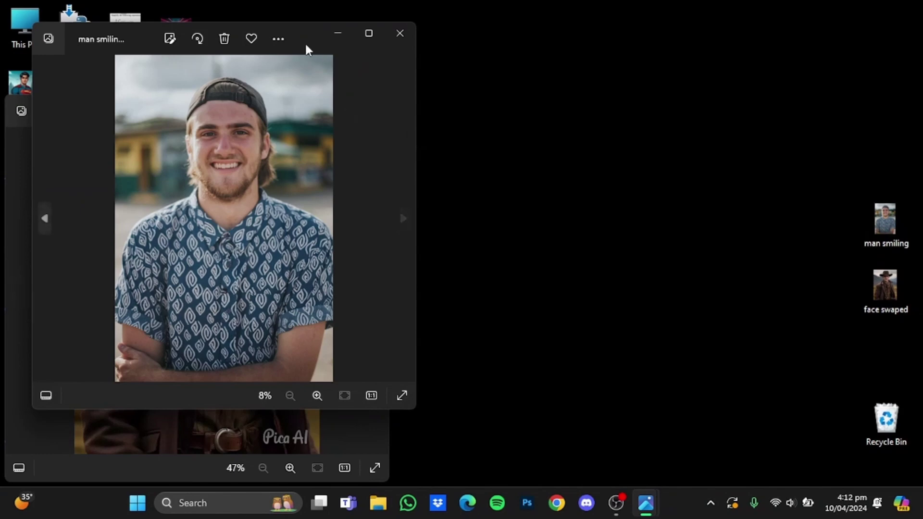
drag(304, 41, 621, 138)
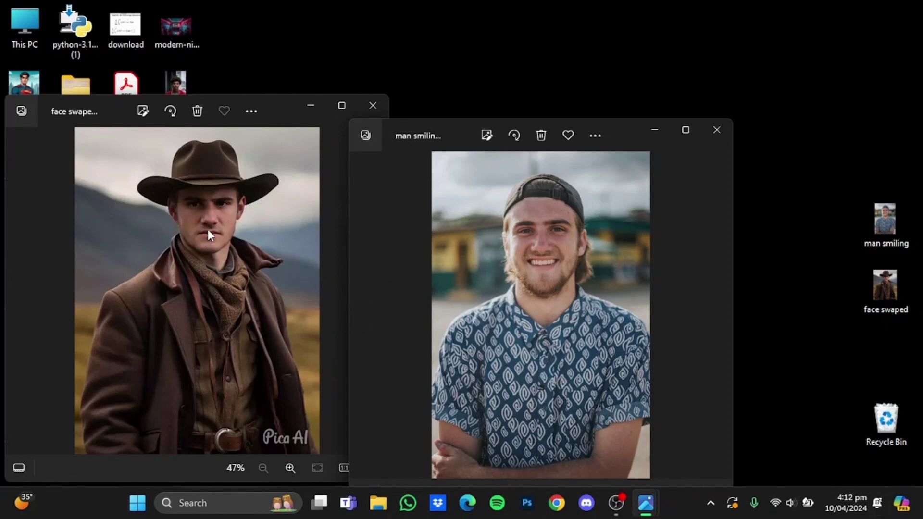
click(728, 129)
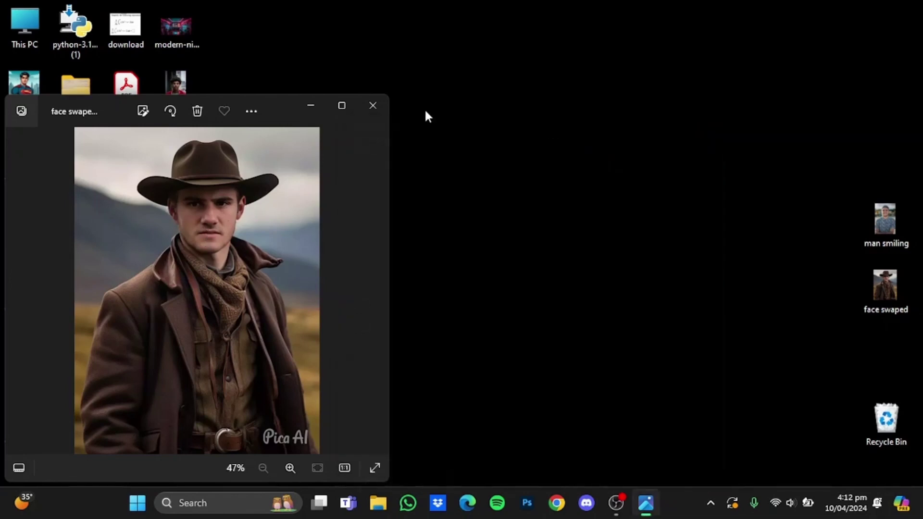
click(373, 105)
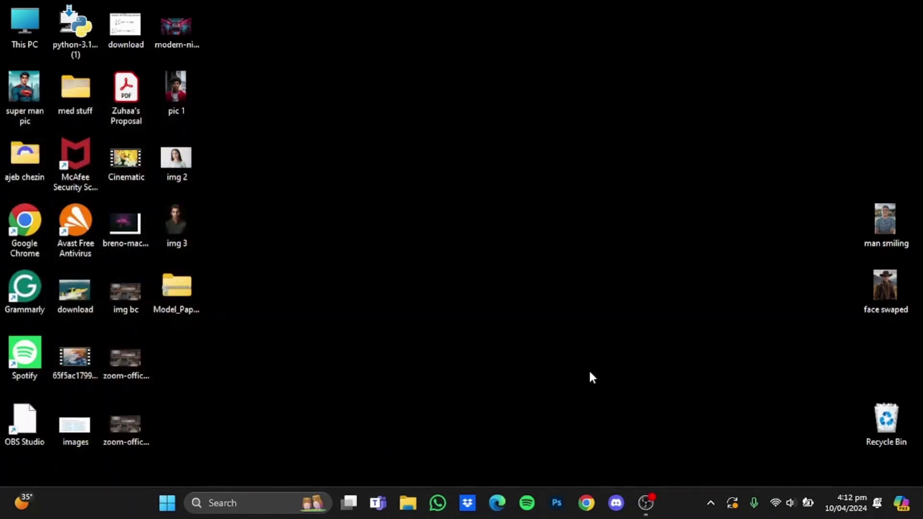
Step: Launch Chrome and search Google for 'pica ai'
click(586, 503)
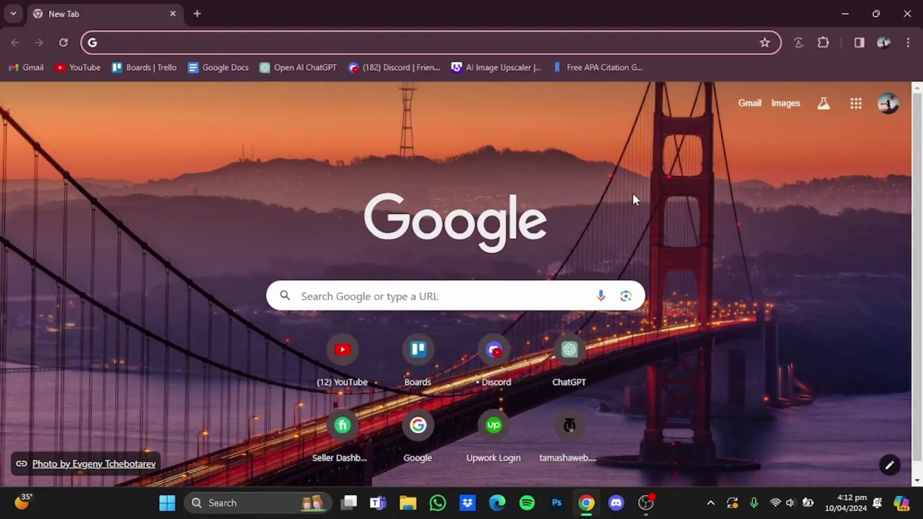
text(pica ai)
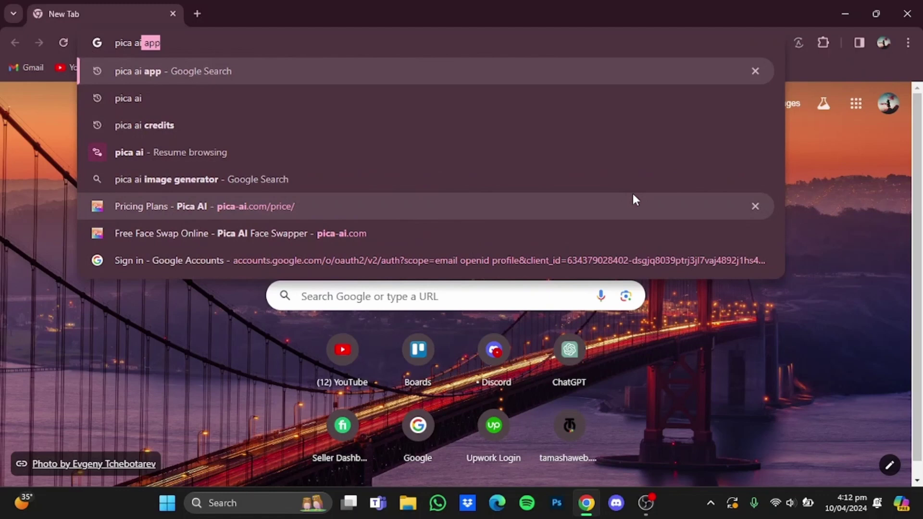
key(Delete)
key(Return)
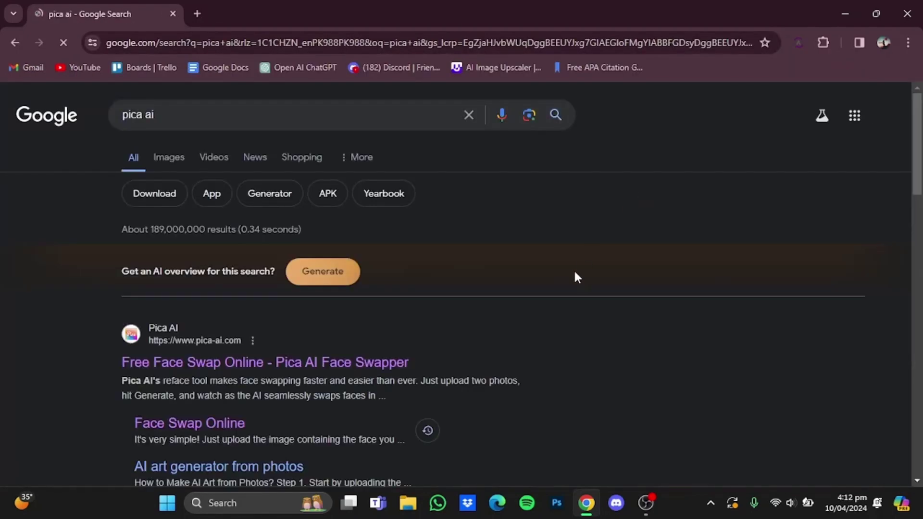
Step: Go to the 'Free Face Swap Online - Pica AI Face Swapper' result and browse the template panel
click(359, 365)
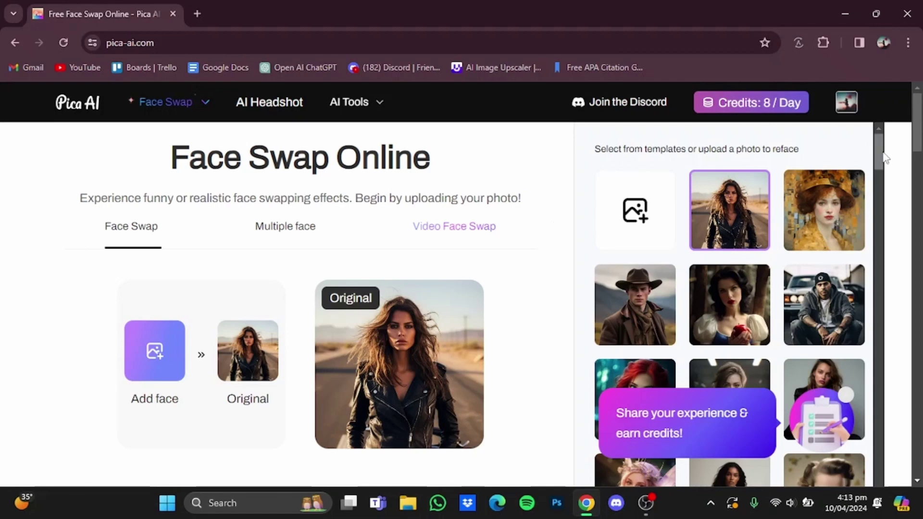
drag(884, 158, 830, 155)
Step: Upload img 3 from the Desktop as the source face via Add face
click(161, 353)
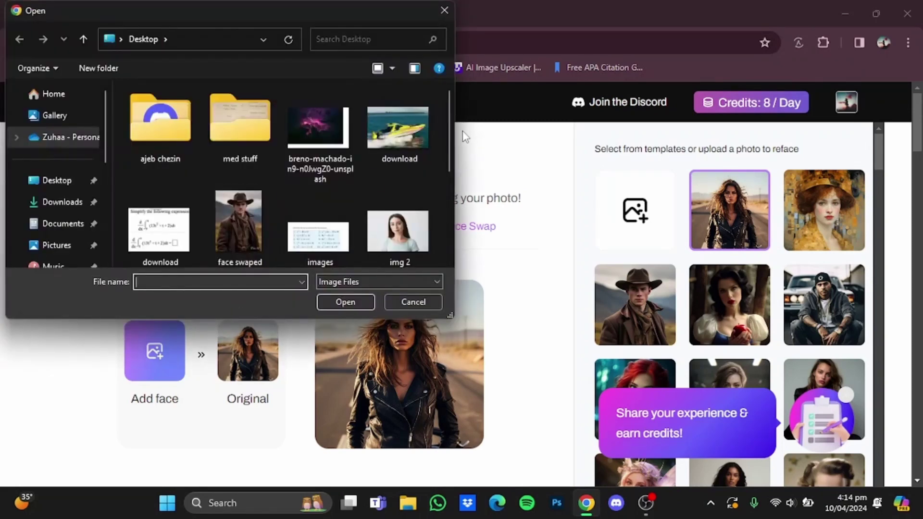
drag(446, 137, 447, 192)
click(163, 202)
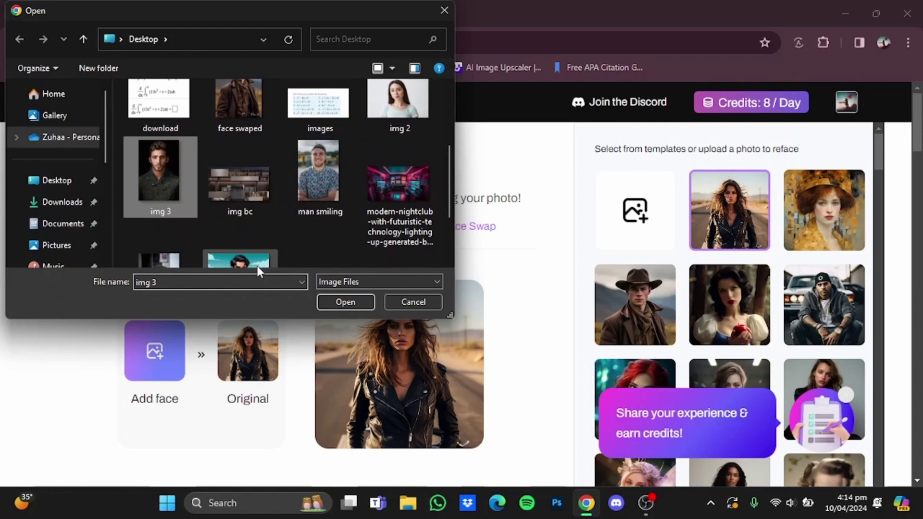
click(355, 304)
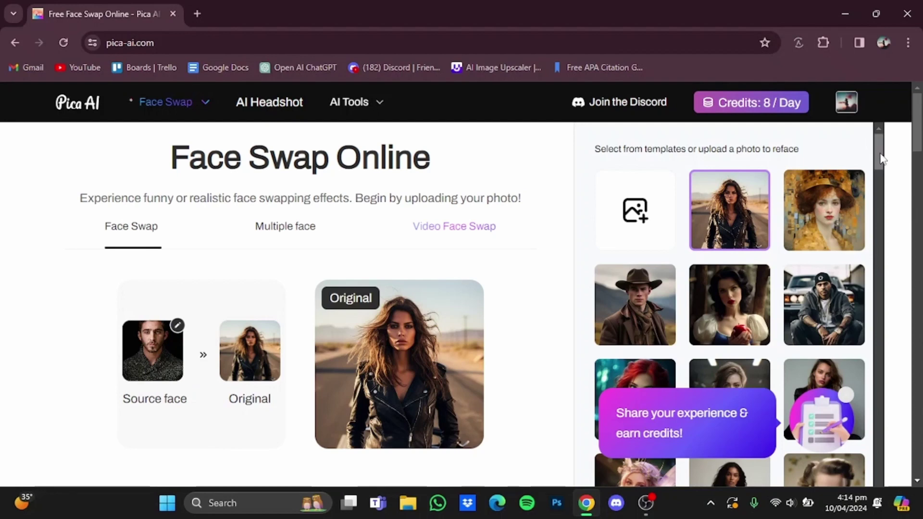
Step: Choose the curly-haired young man template and generate the face swap
scroll(878, 161, down, 2)
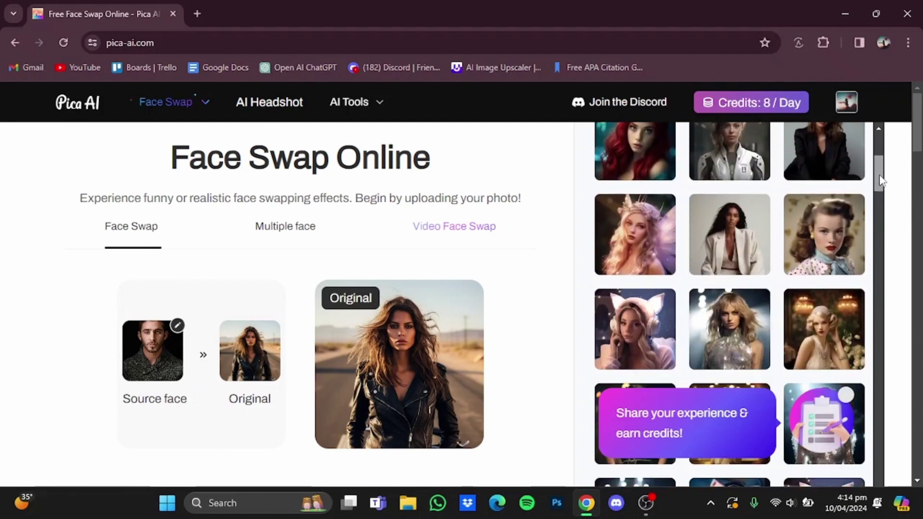
scroll(880, 331, down, 3)
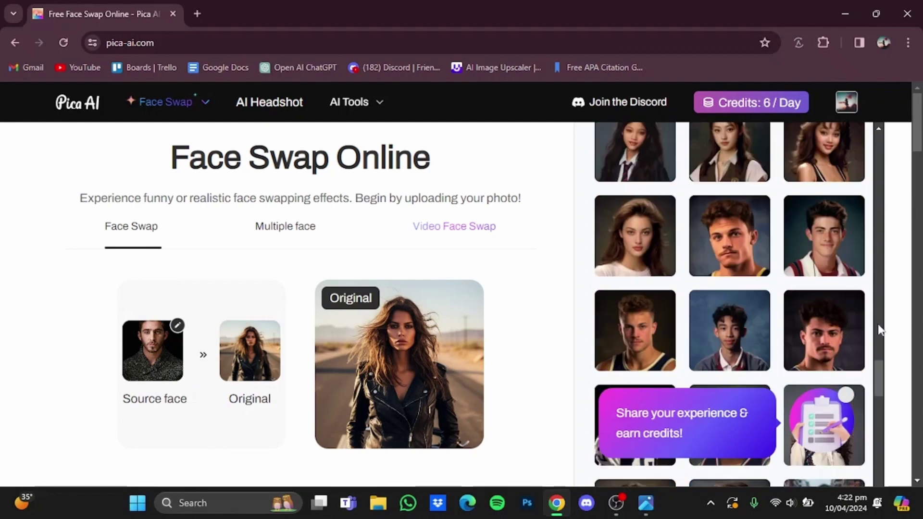
click(753, 263)
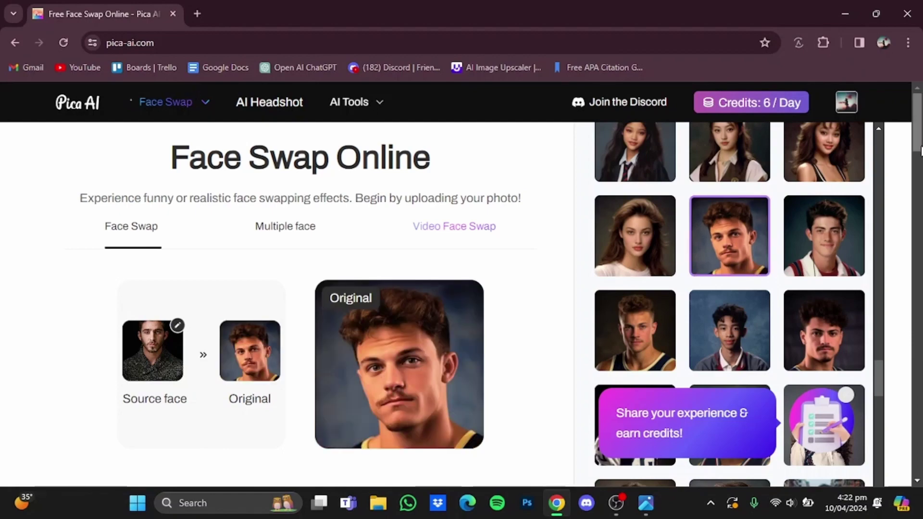
scroll(921, 151, down, 3)
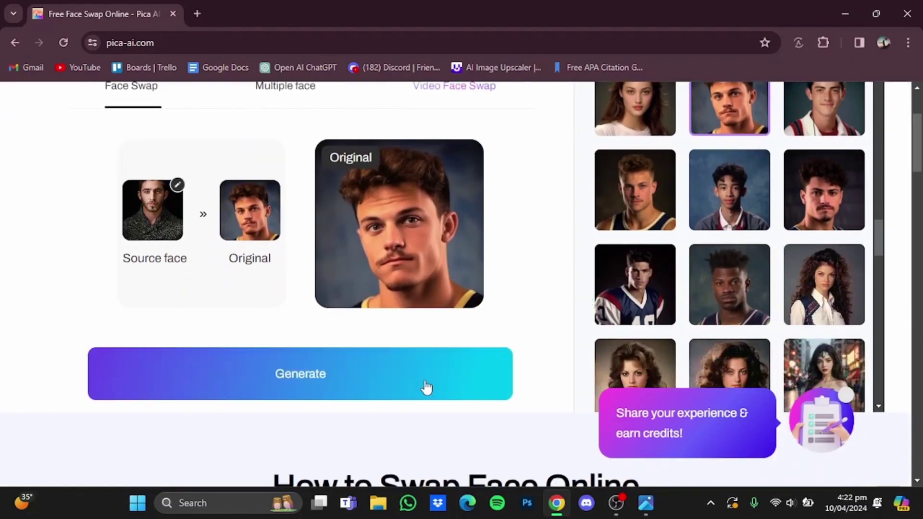
click(397, 381)
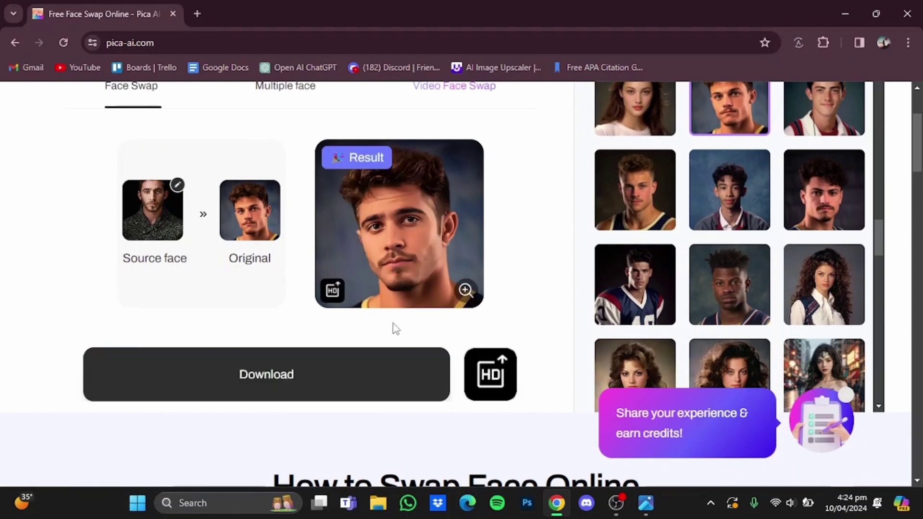
Step: Enlarge the swapped result, compare it with the img 3 source, then close the preview
click(406, 257)
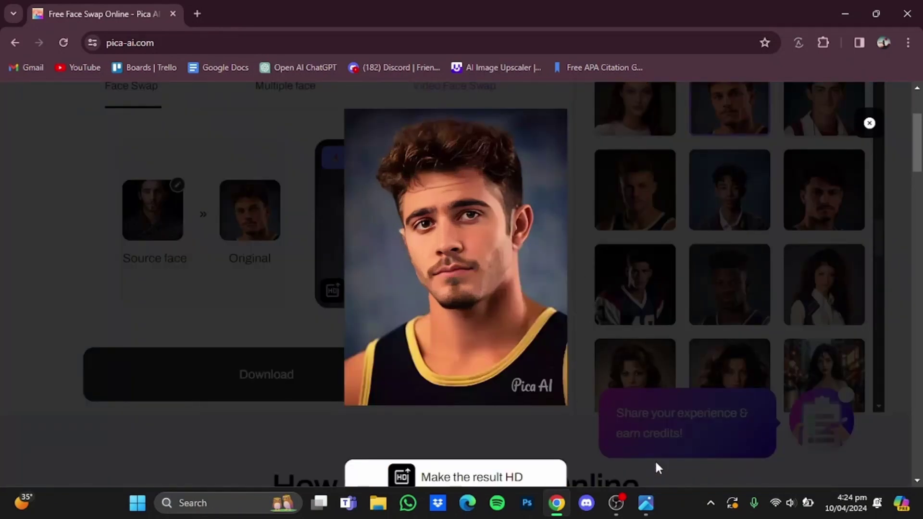
click(652, 494)
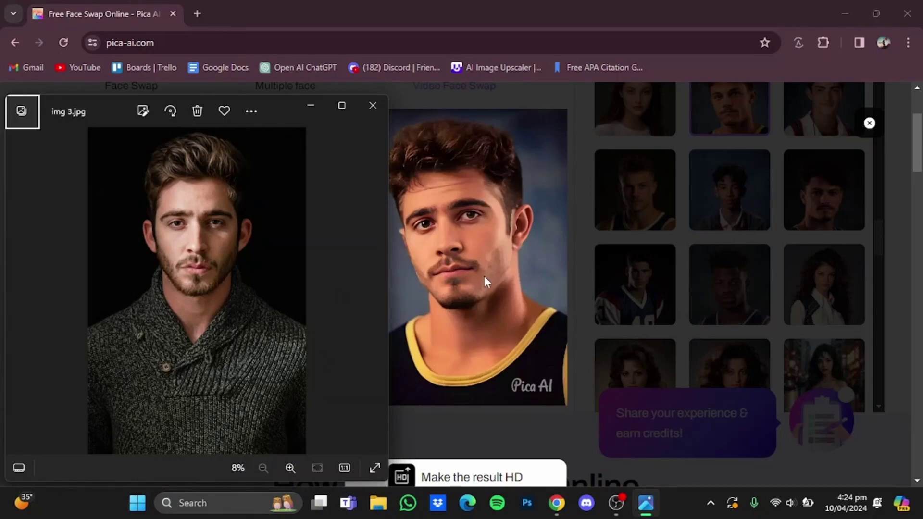
click(869, 123)
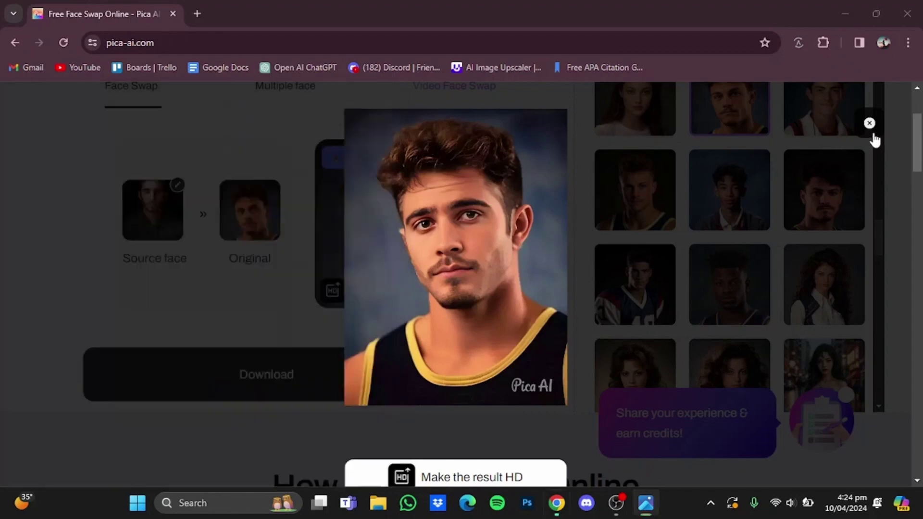
click(868, 123)
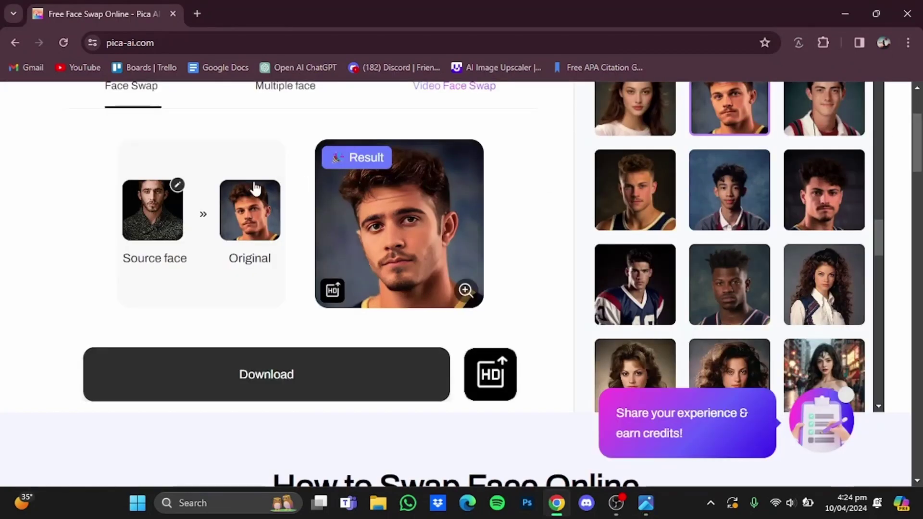
Step: Upload pic 1 from the Desktop as the new source face via the Source face thumbnail
click(166, 196)
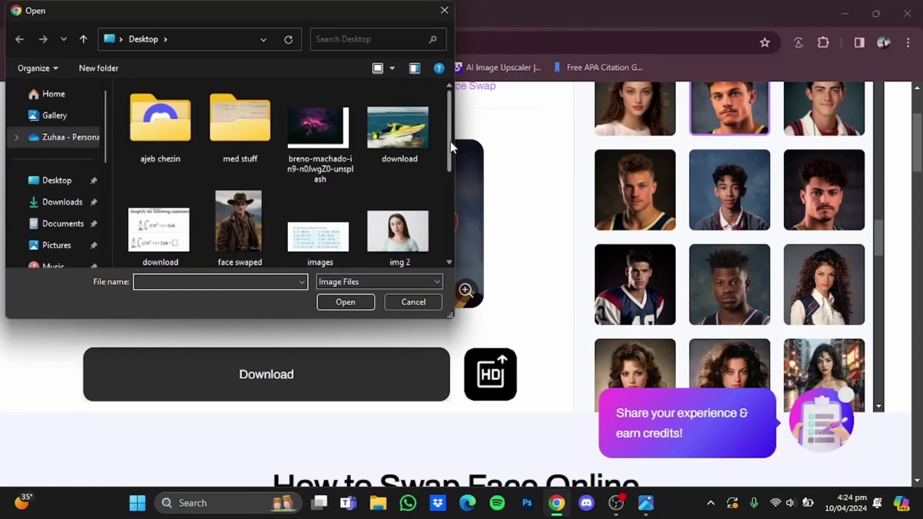
drag(449, 145, 450, 225)
click(175, 229)
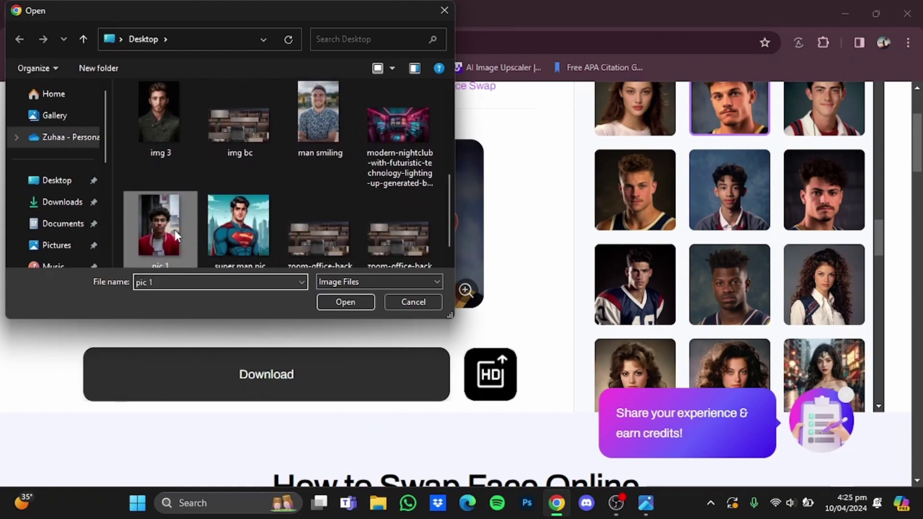
click(362, 302)
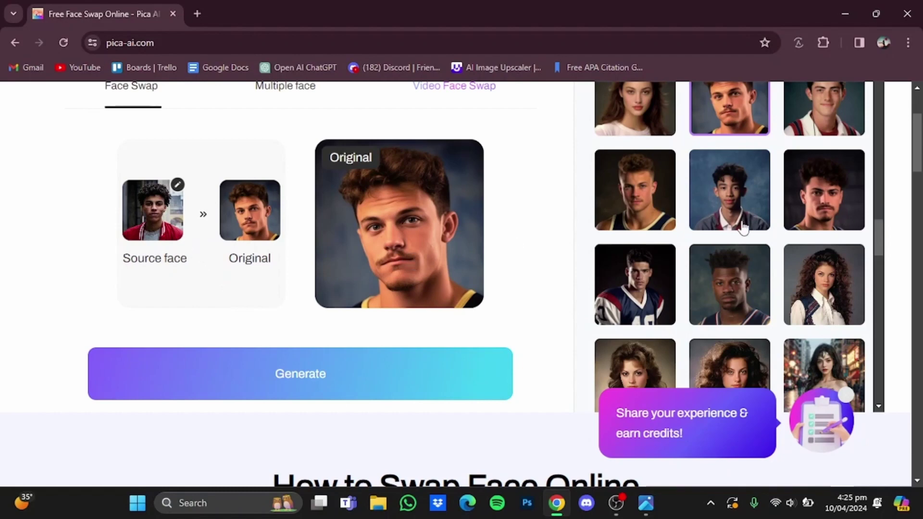
Step: Pick the dark-haired young man template and generate the swap using pic 1
scroll(665, 298, up, 3)
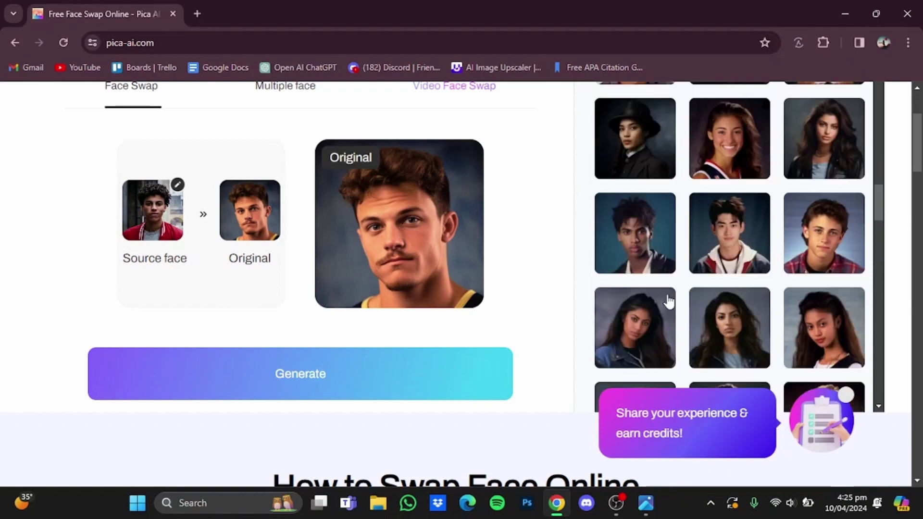
click(639, 237)
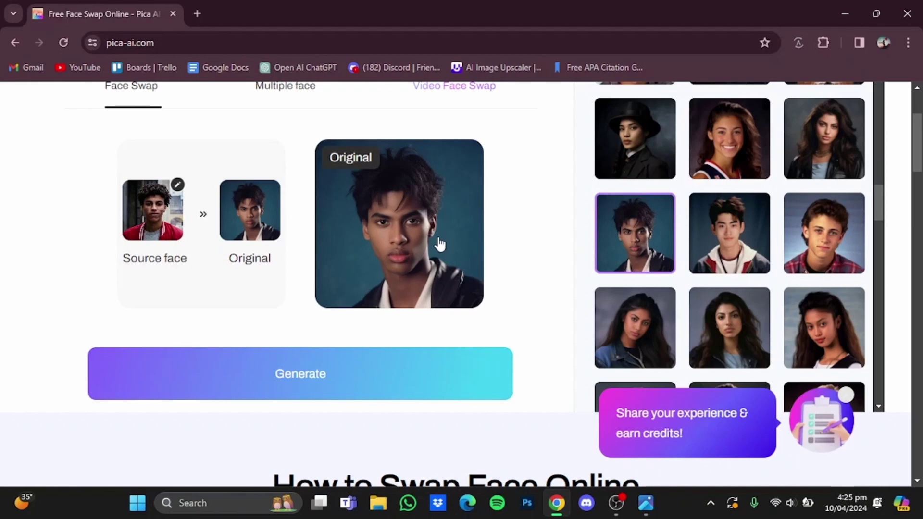
click(303, 371)
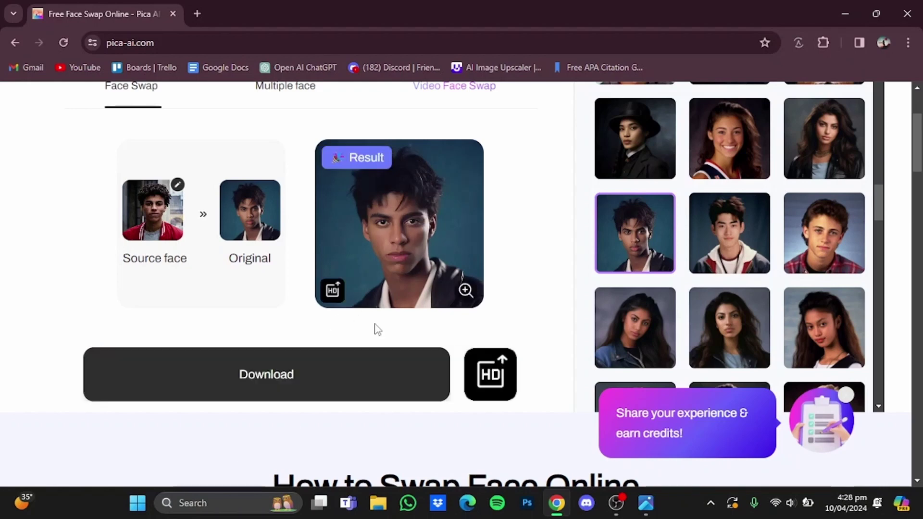
click(387, 247)
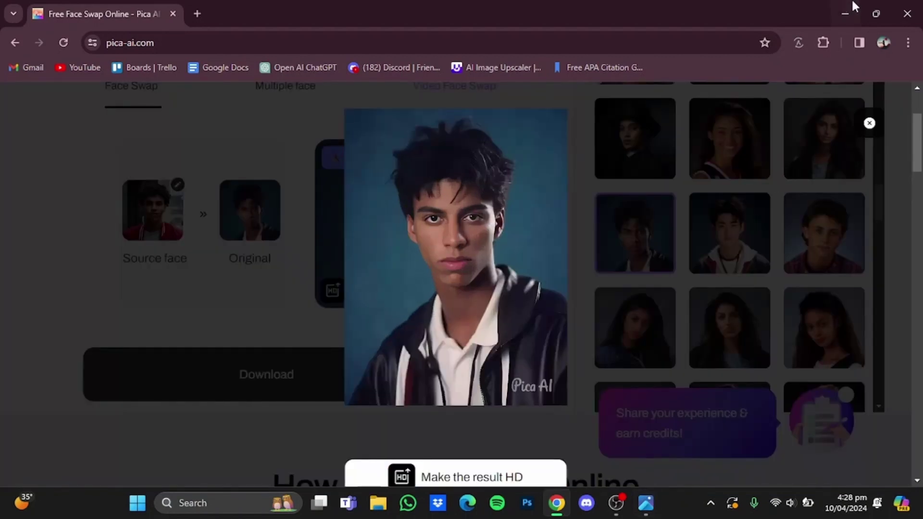
click(845, 13)
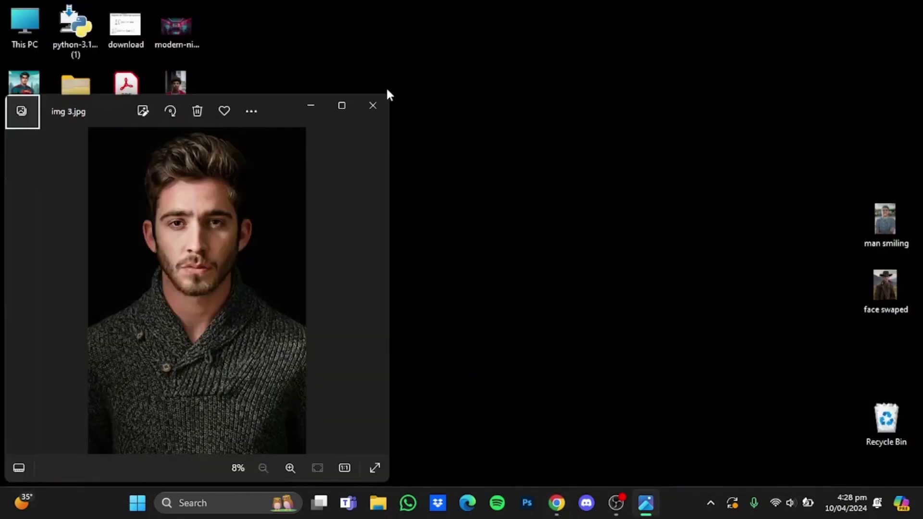
click(374, 105)
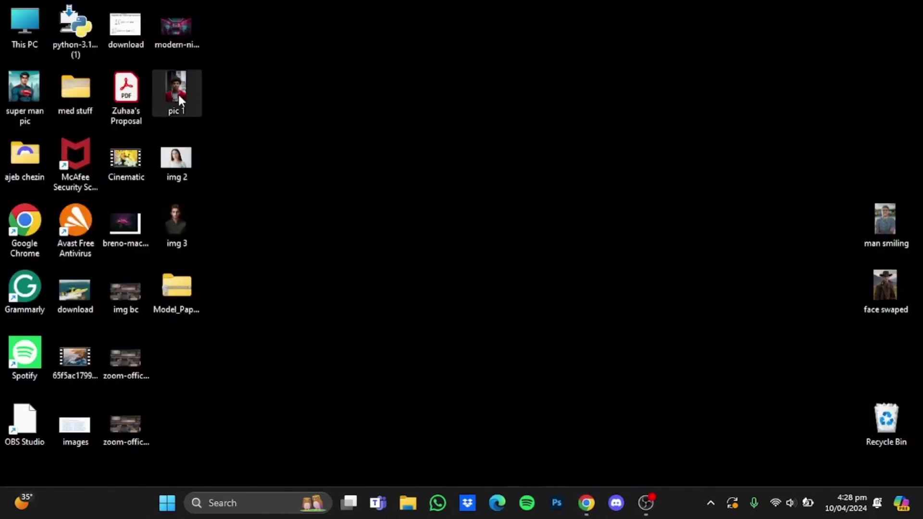
double_click(178, 94)
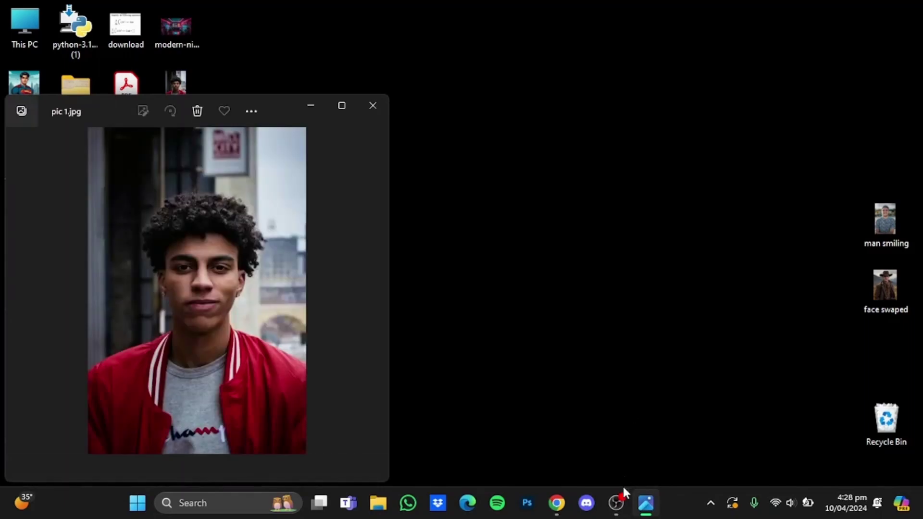
click(556, 503)
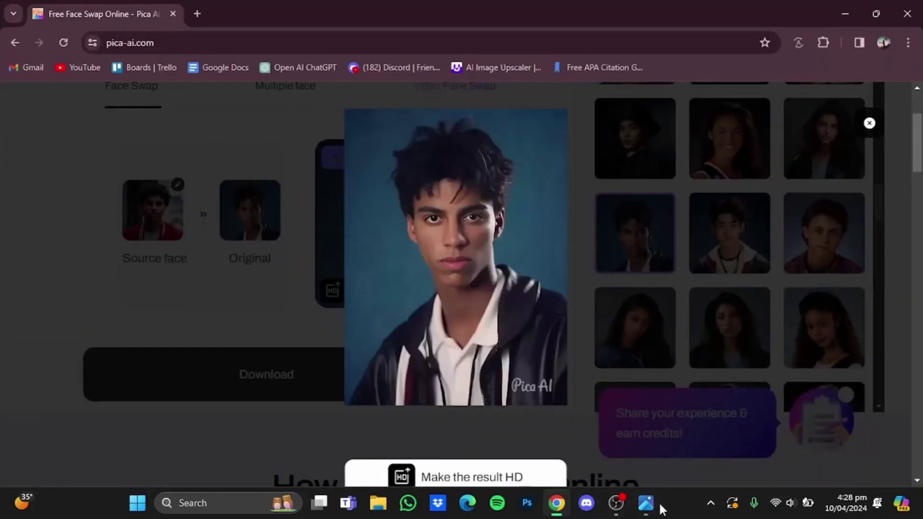
click(645, 503)
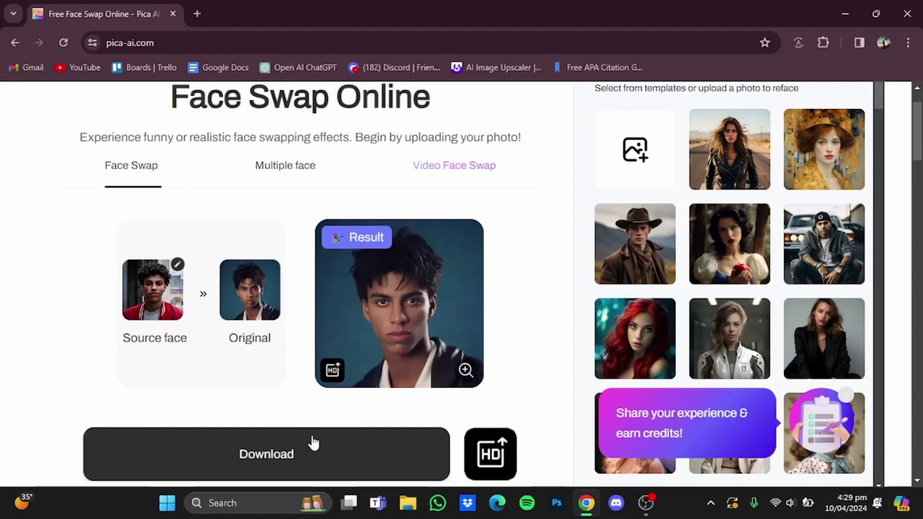
Step: Download the result to the Desktop as download_image_1712748571801.png
click(313, 454)
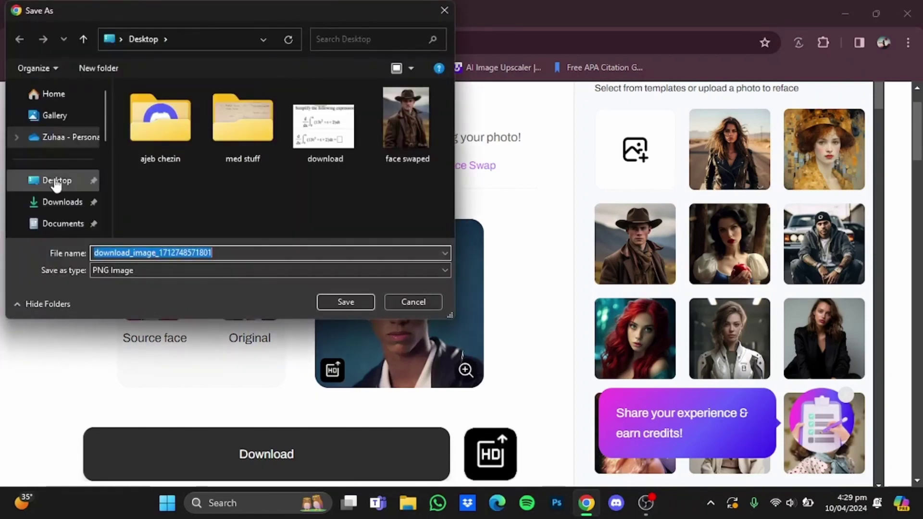
click(55, 181)
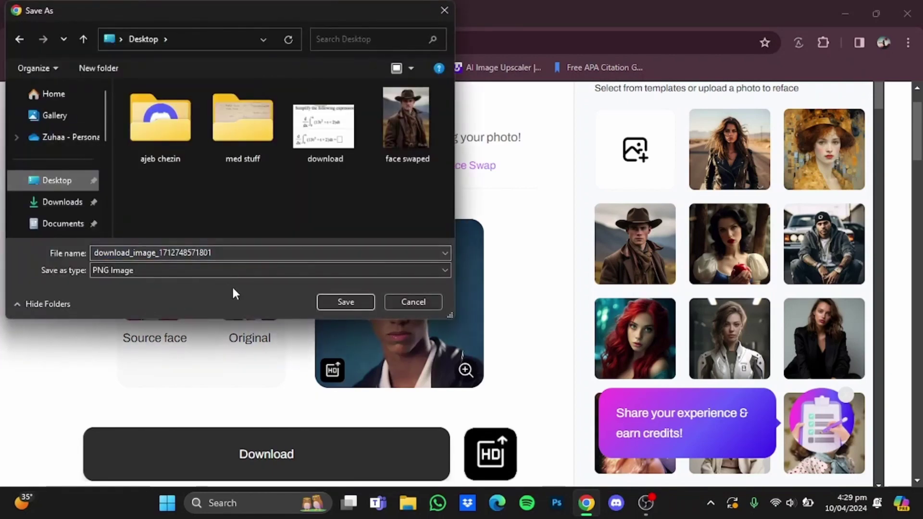
click(344, 302)
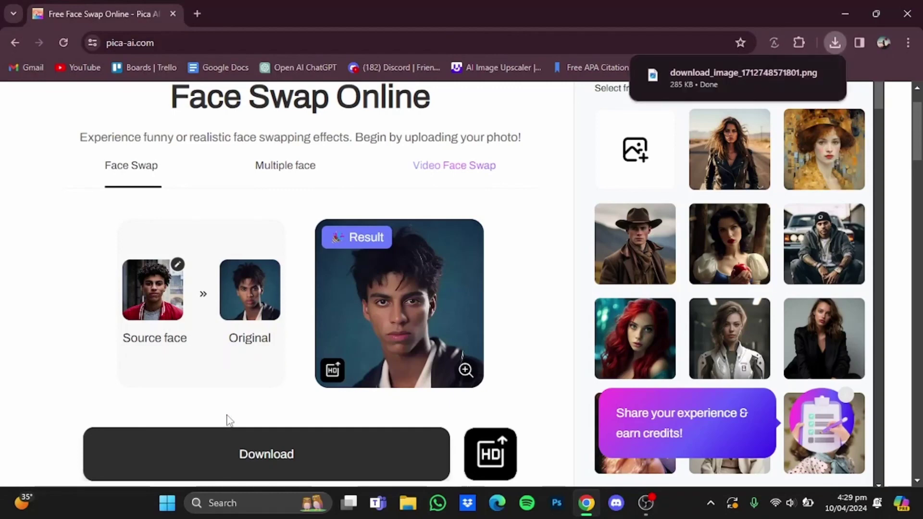
mouse_move(706, 96)
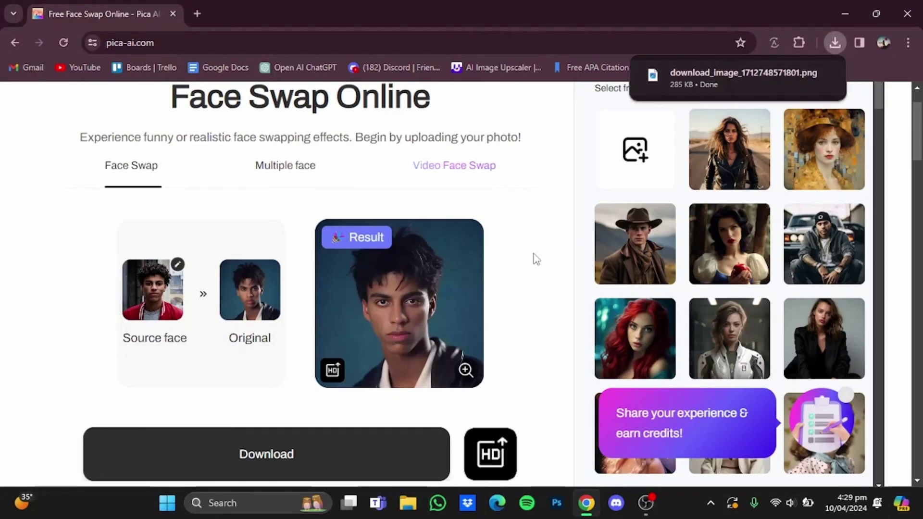